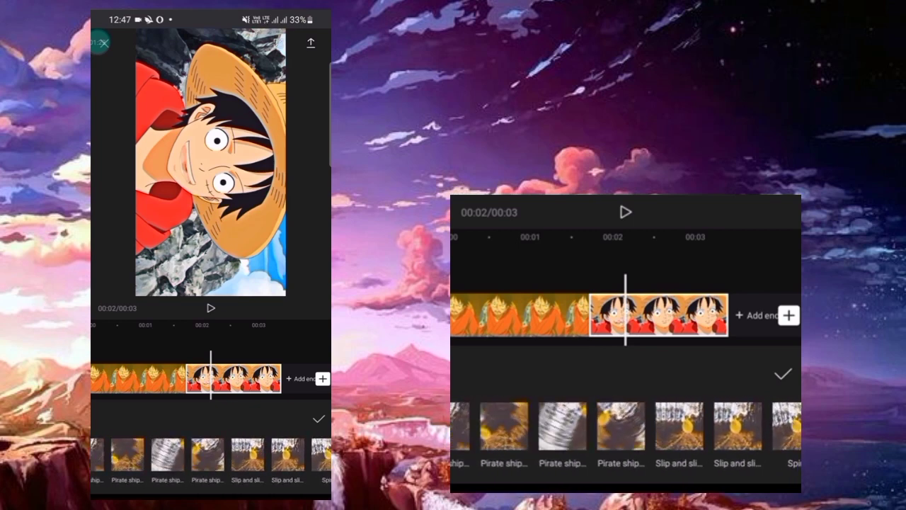
Apply the Funhouse mirror 2 transition between the two Luffy clips and confirm it.
left_click_drag(177, 455, 255, 454)
left_click(213, 454)
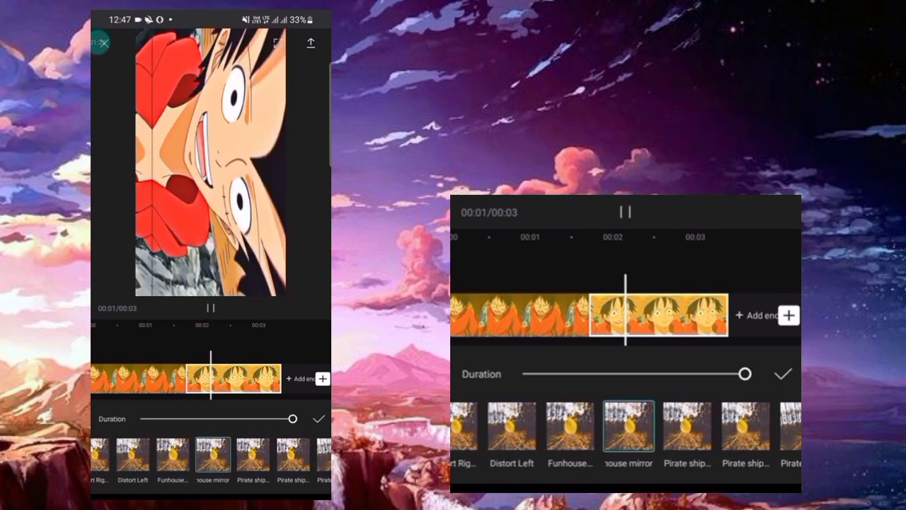
left_click(210, 455)
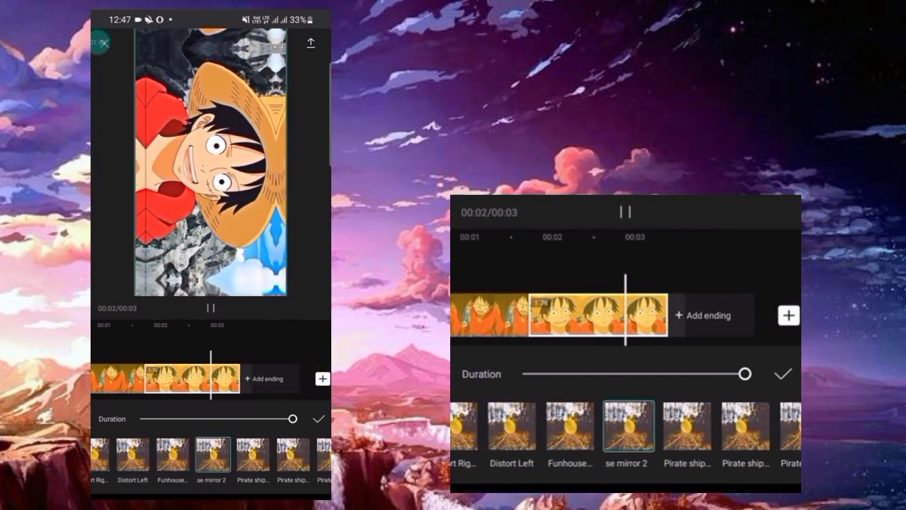
left_click(318, 418)
Select, then deselect, the second Luffy clip and play the preview of the mirror transition.
left_click(103, 472)
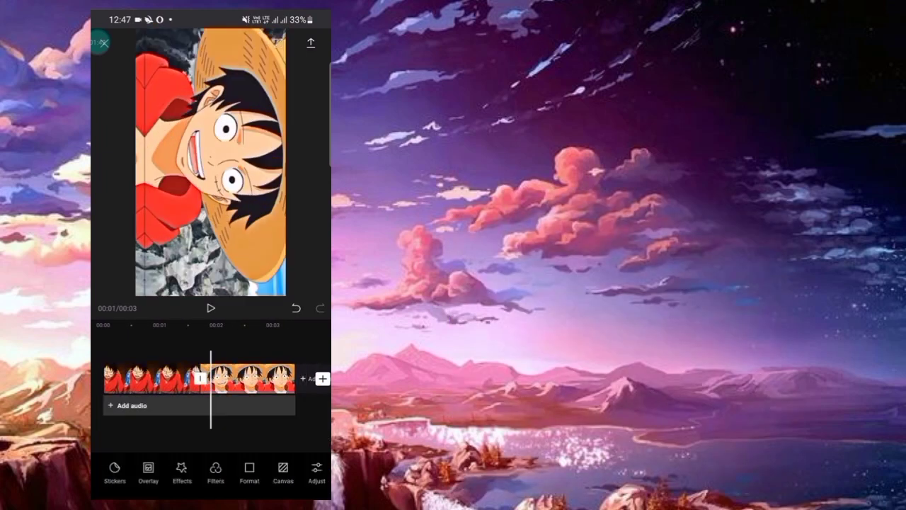
left_click(247, 378)
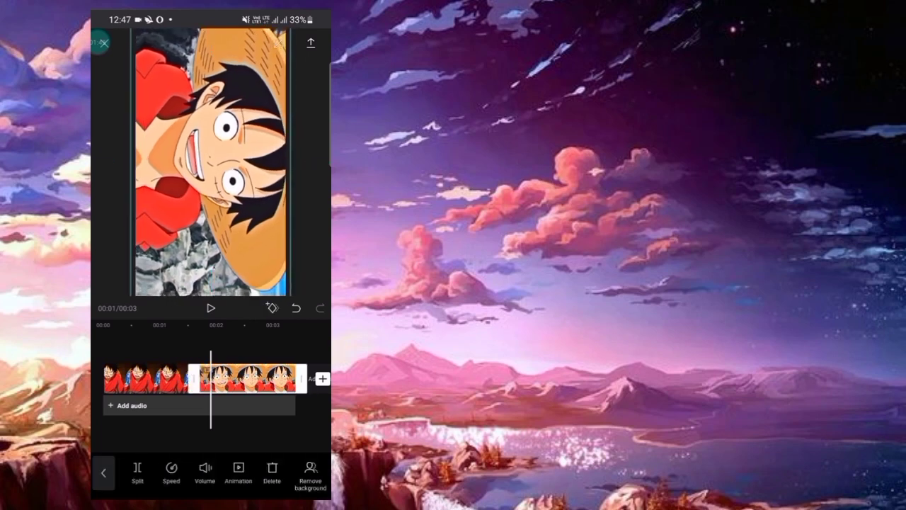
left_click(103, 472)
left_click(210, 307)
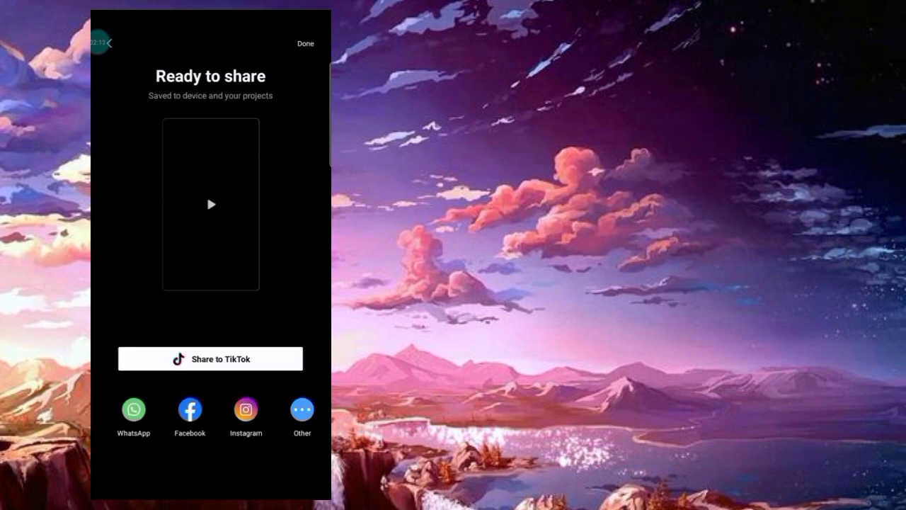
Return to the editor and add the exported 00:03 Luffy video to the timeline.
key("Escape")
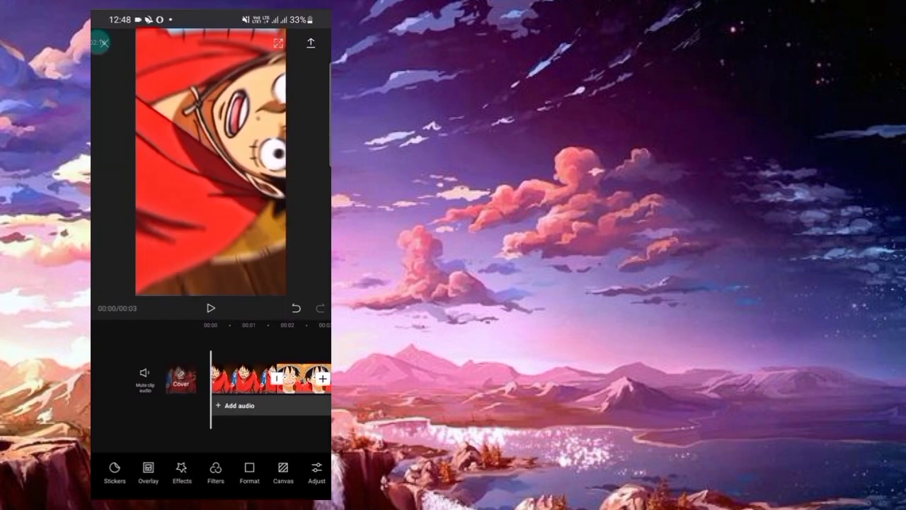
left_click(247, 378)
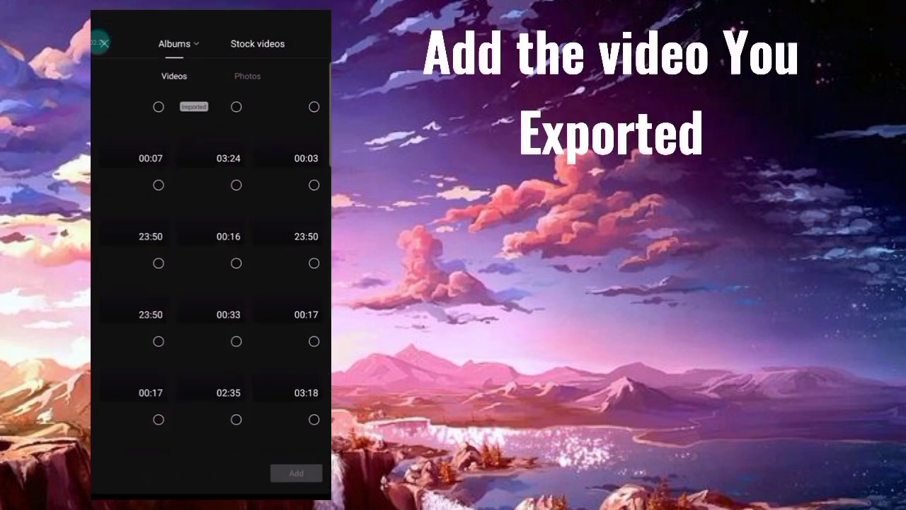
left_click(159, 102)
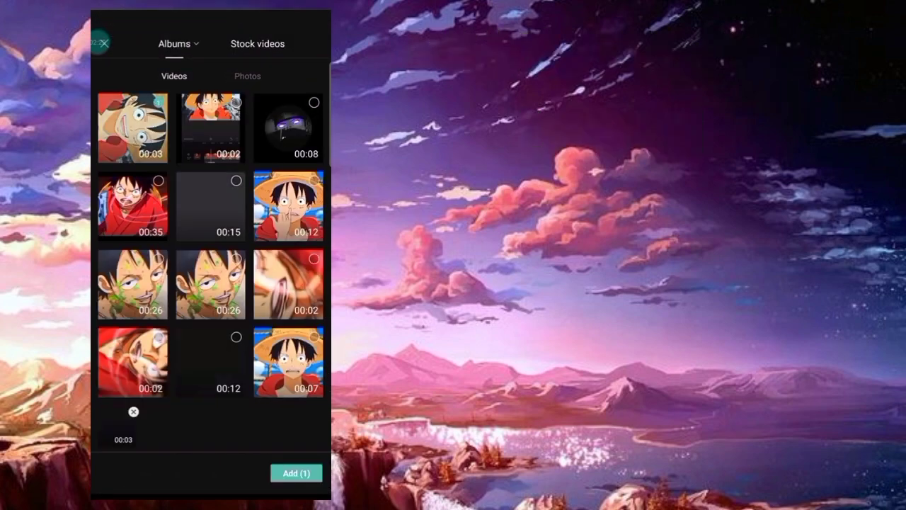
left_click(296, 472)
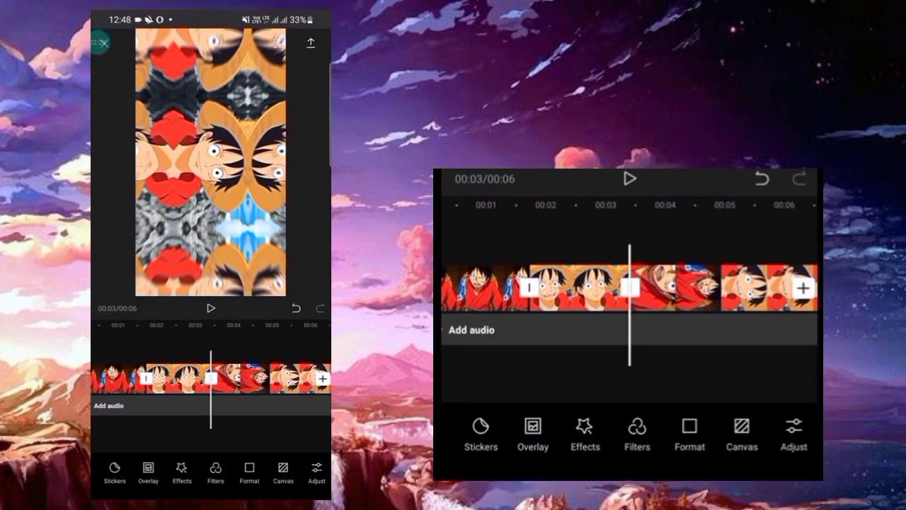
Delete the old clip, leaving the exported 3-second clip selected on the timeline.
left_click(177, 378)
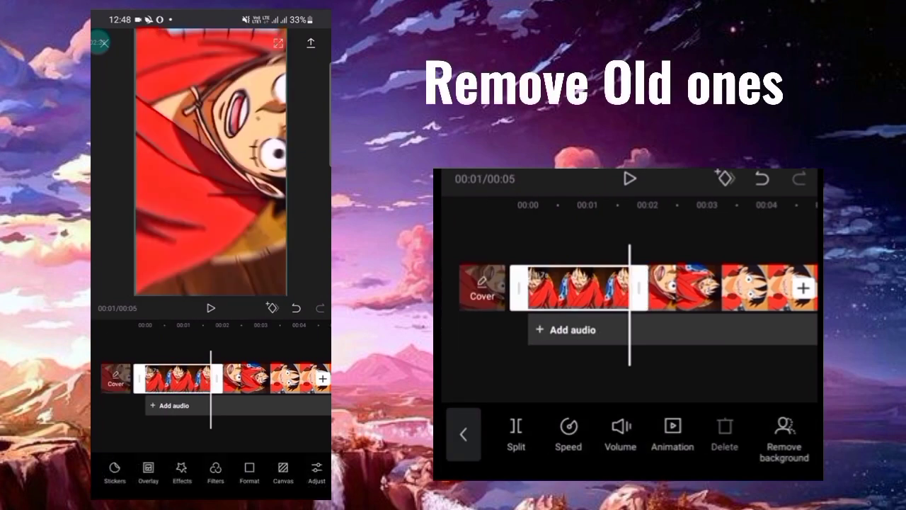
left_click(272, 471)
left_click(255, 378)
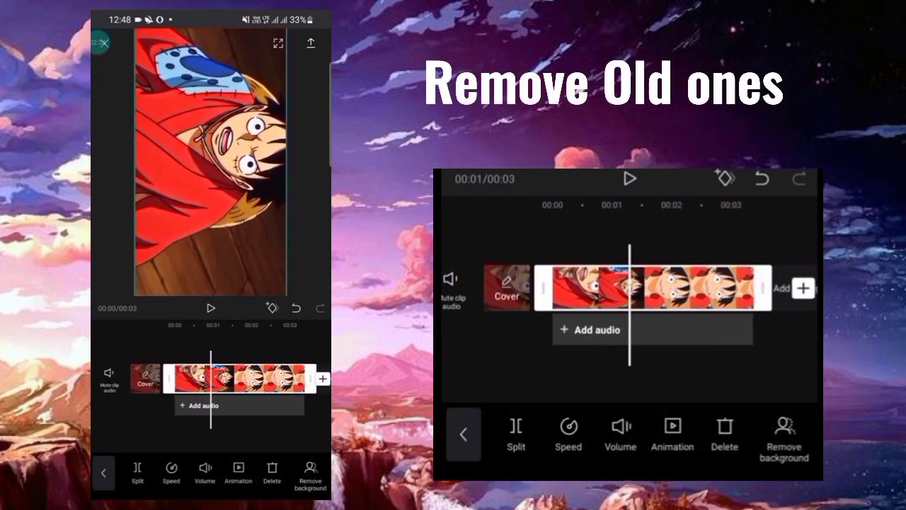
scroll(211, 378, "up", 5)
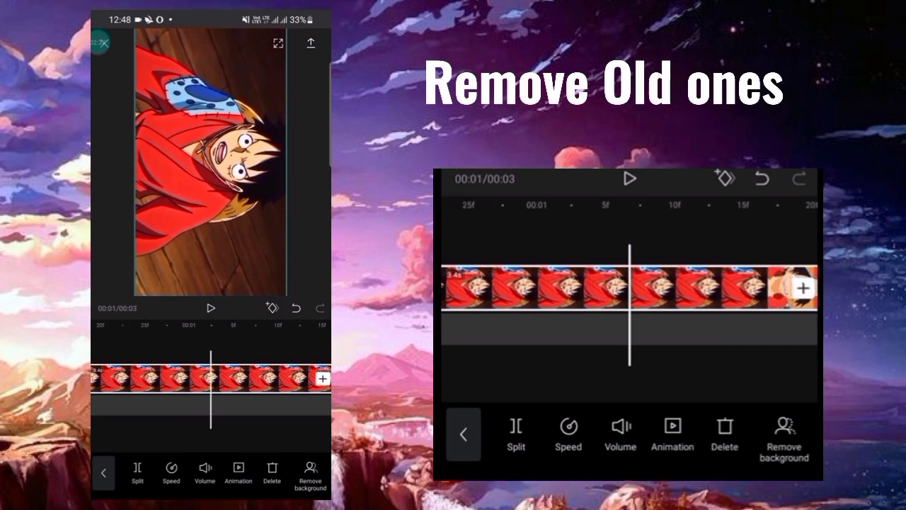
scroll(211, 378, "right", 2)
scroll(211, 378, "right", 2)
Scroll the timeline right across the single 3-second Luffy clip.
scroll(211, 378, "right", 2)
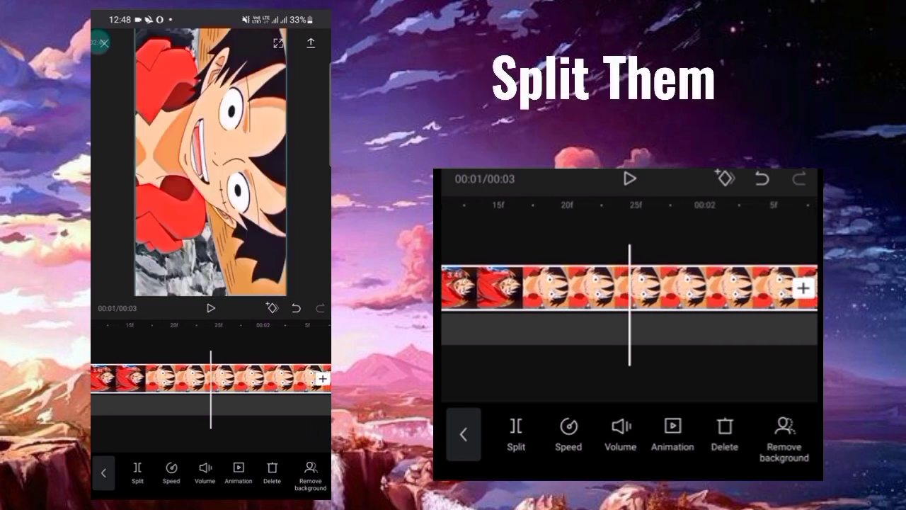
scroll(211, 378, "right", 2)
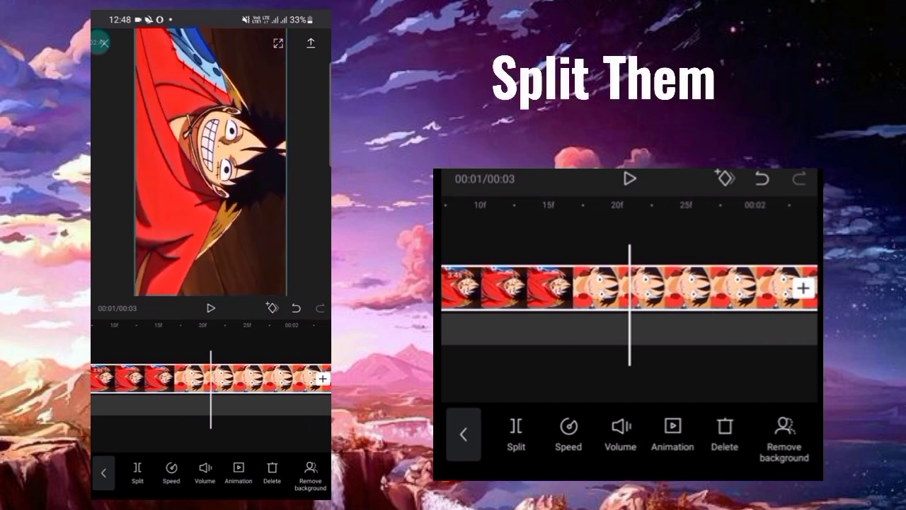